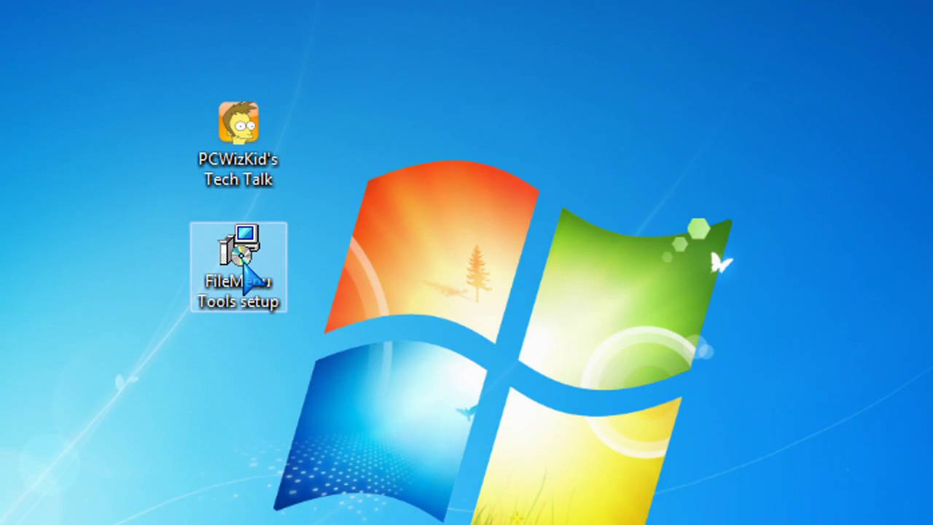
# - Install FileMenu Tools 5.8.1 in English to C:\Program Files\LopeSoft\FileMenu Tools with default folders and a desktop icon
pyautogui.doubleClick(243, 265)
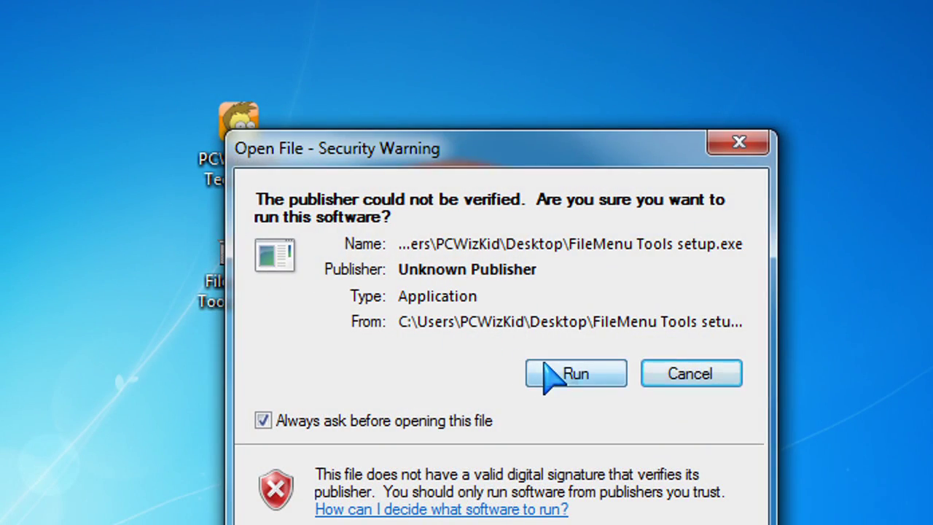
pyautogui.click(552, 375)
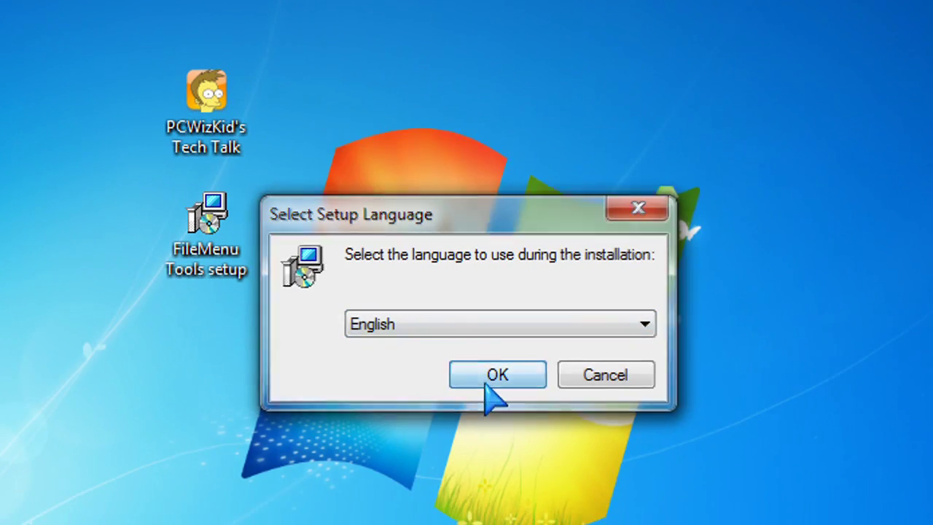
pyautogui.click(486, 384)
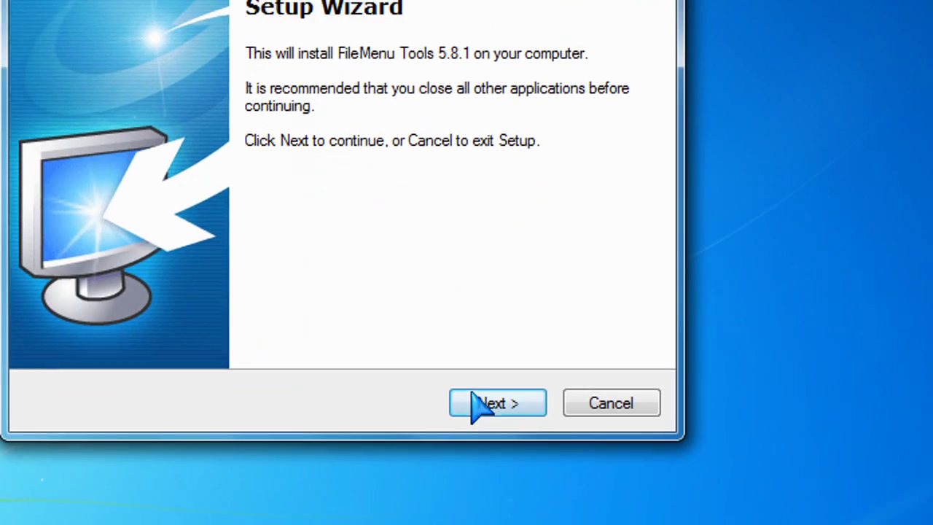
pyautogui.click(624, 522)
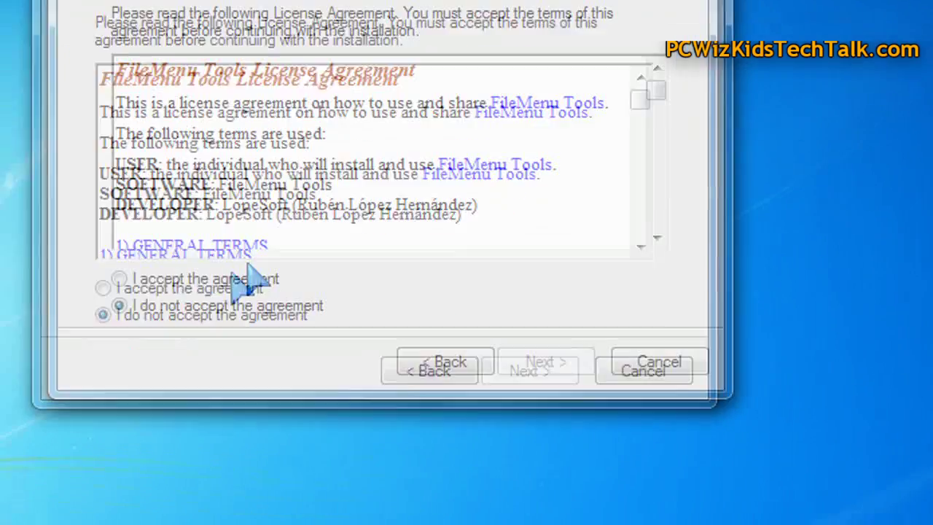
pyautogui.click(257, 278)
pyautogui.click(519, 363)
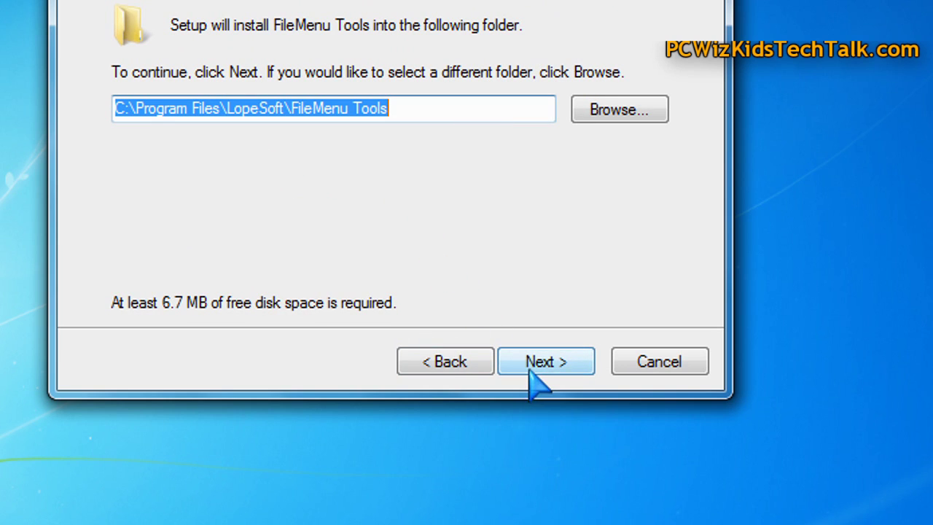
pyautogui.click(538, 362)
pyautogui.click(532, 365)
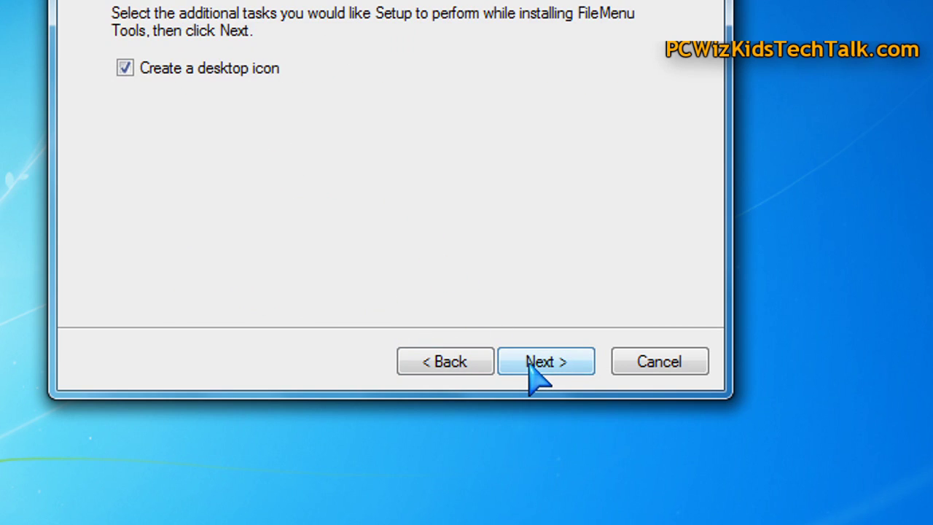
pyautogui.click(591, 397)
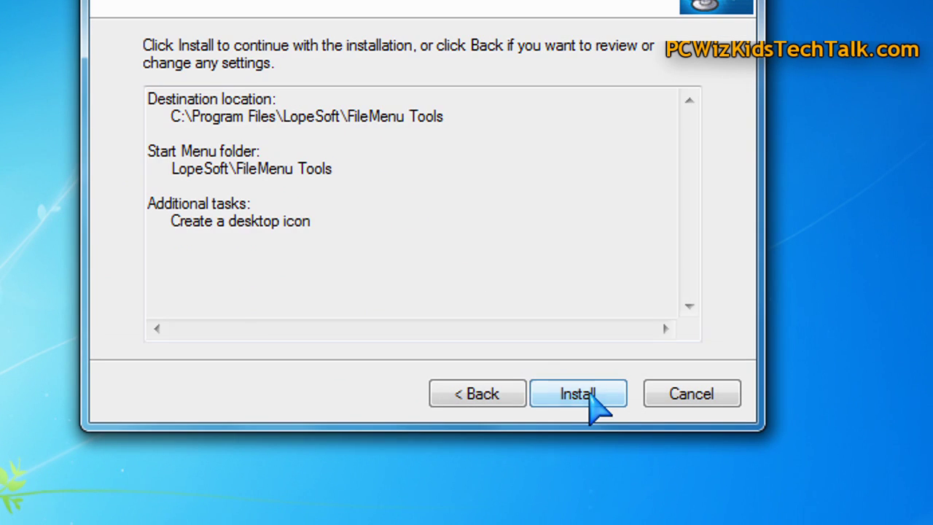
pyautogui.click(590, 397)
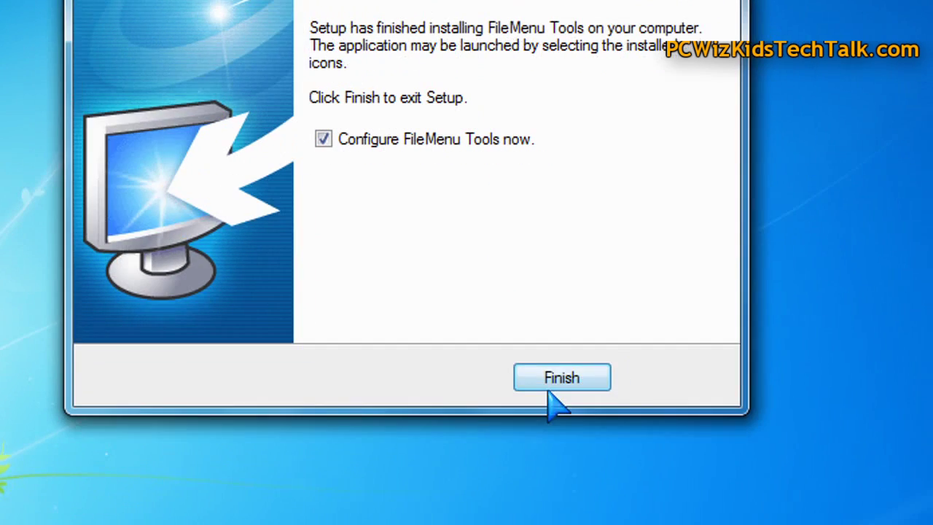
pyautogui.click(549, 390)
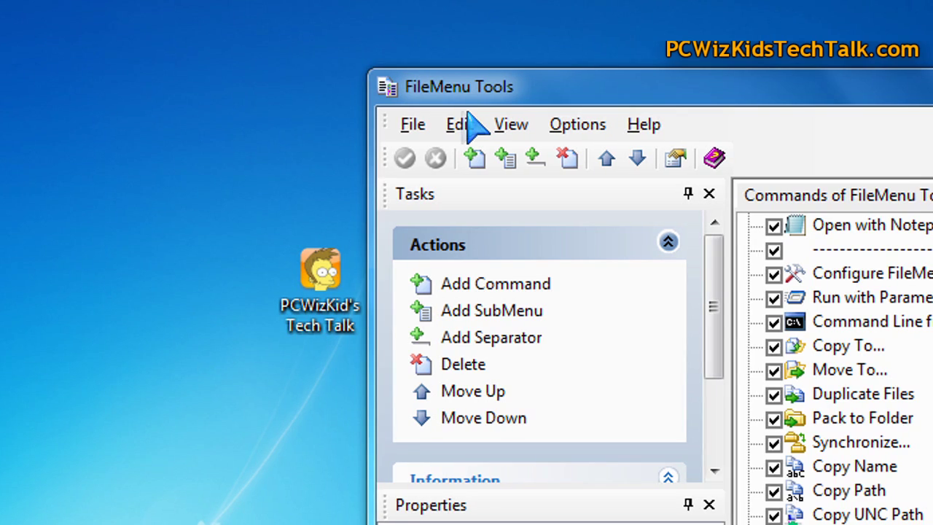
pyautogui.click(466, 125)
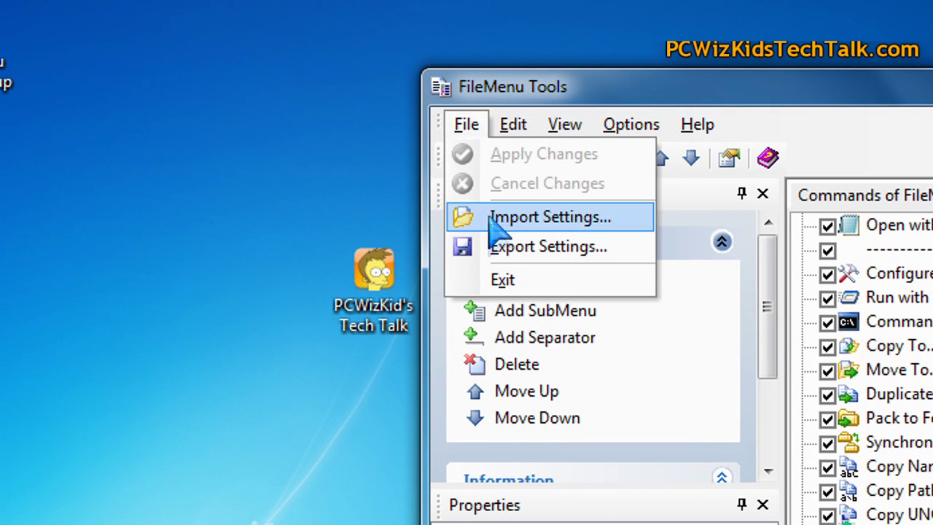
pyautogui.moveTo(510, 126)
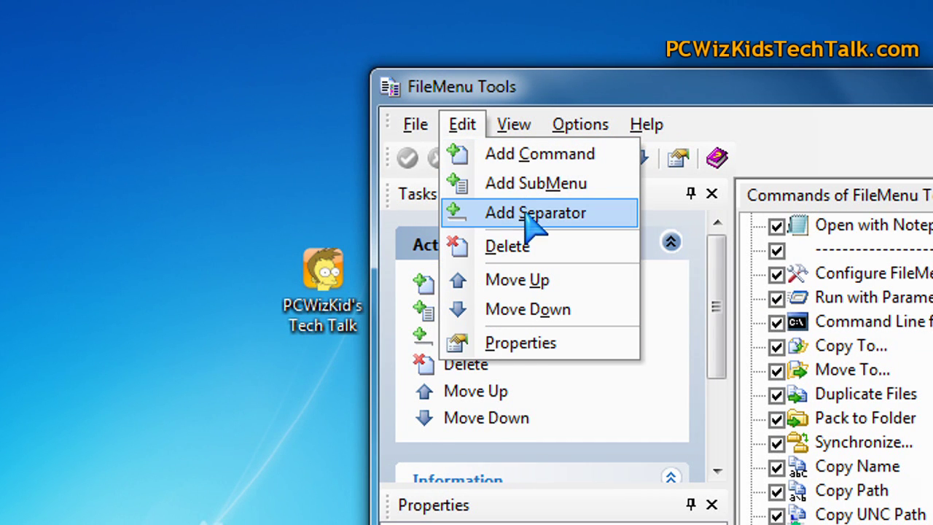
pyautogui.moveTo(518, 130)
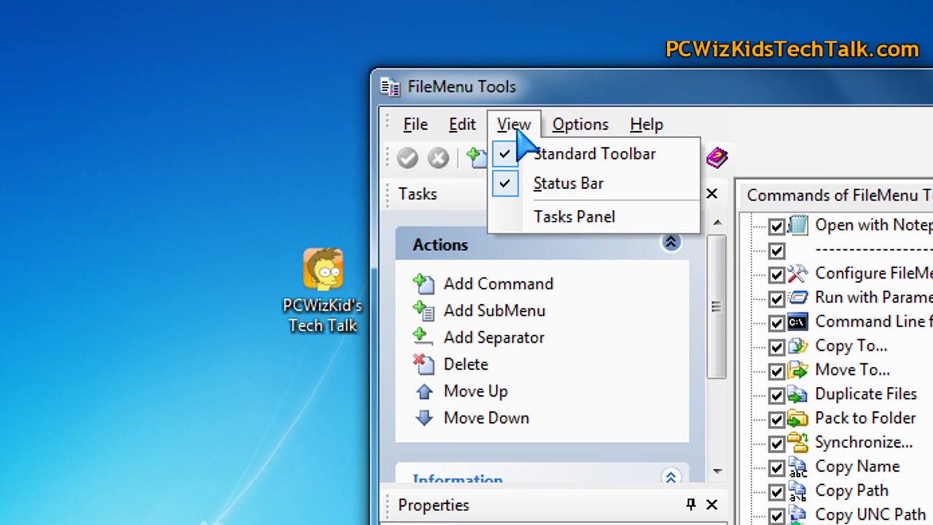
pyautogui.moveTo(555, 131)
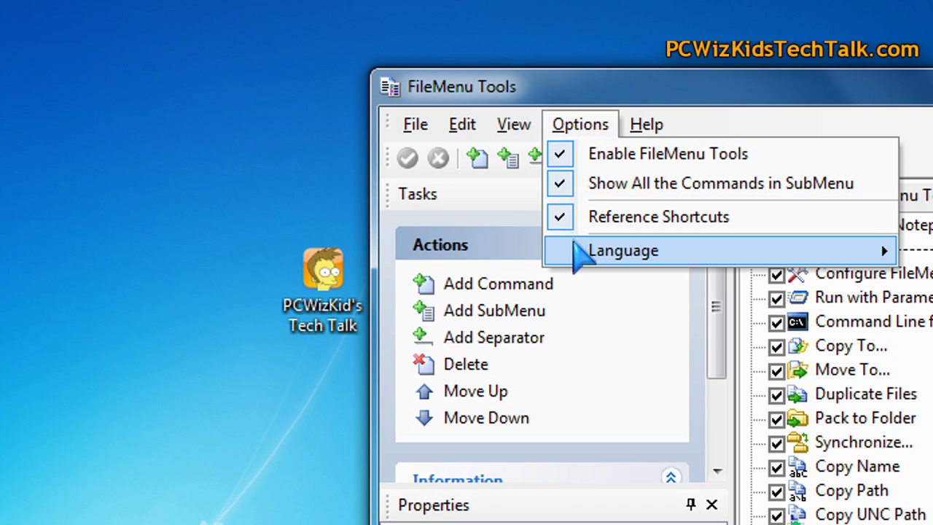
pyautogui.moveTo(576, 246)
pyautogui.moveTo(641, 129)
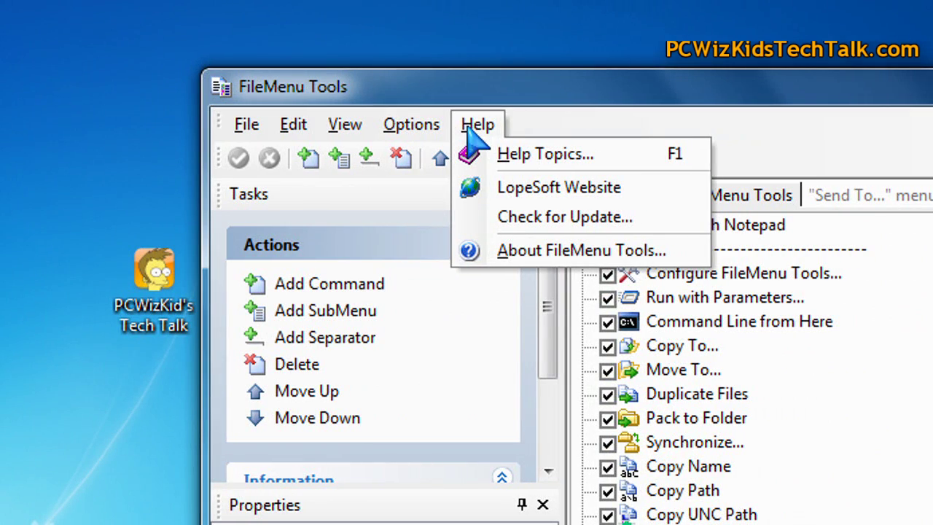
pyautogui.moveTo(247, 124)
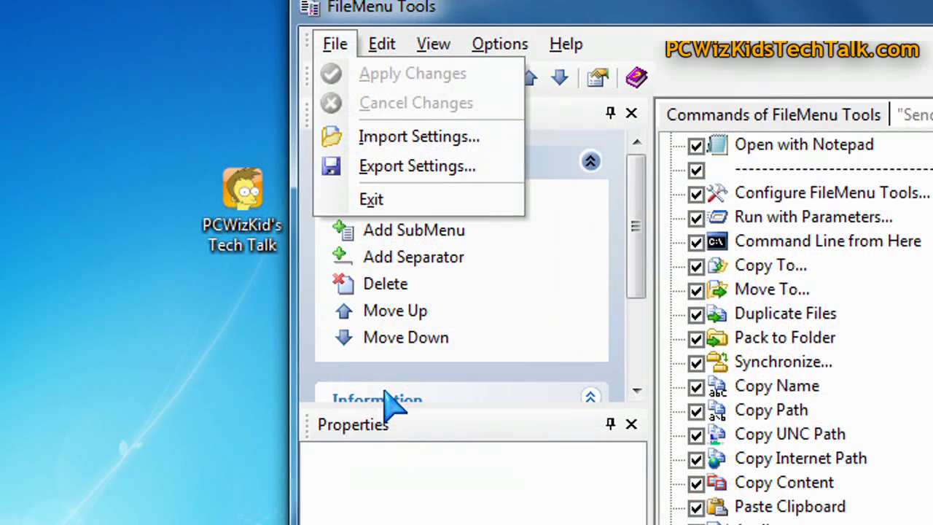
# - Move a new separator above Open with Notepad, then browse the Send To and other-applications command lists
pyautogui.click(330, 463)
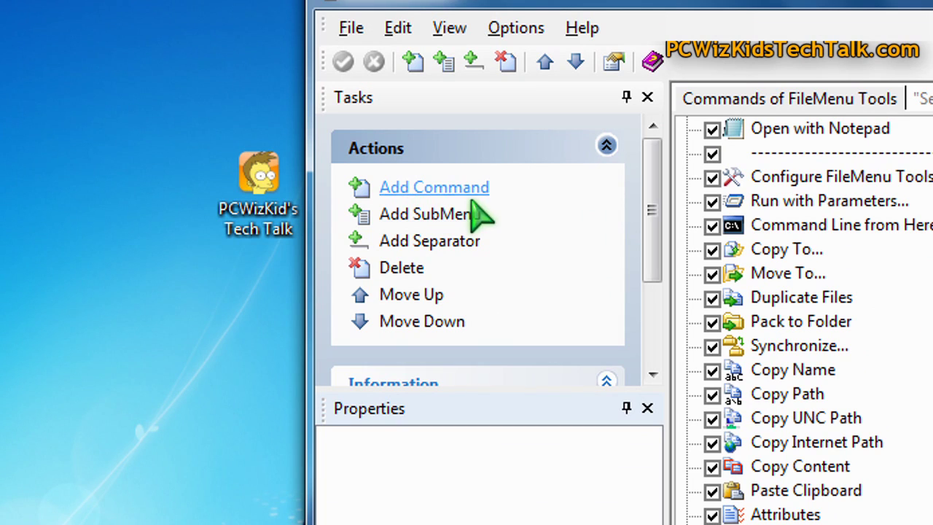
pyautogui.moveTo(663, 217)
pyautogui.mouseDown()
pyautogui.moveTo(663, 331)
pyautogui.moveTo(661, 202)
pyautogui.mouseUp()
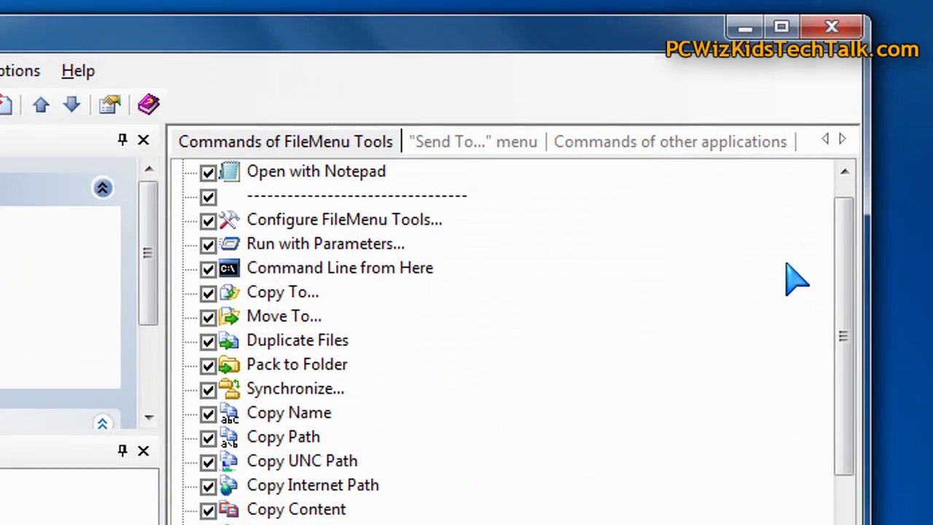
pyautogui.moveTo(843, 267); pyautogui.dragTo(838, 213)
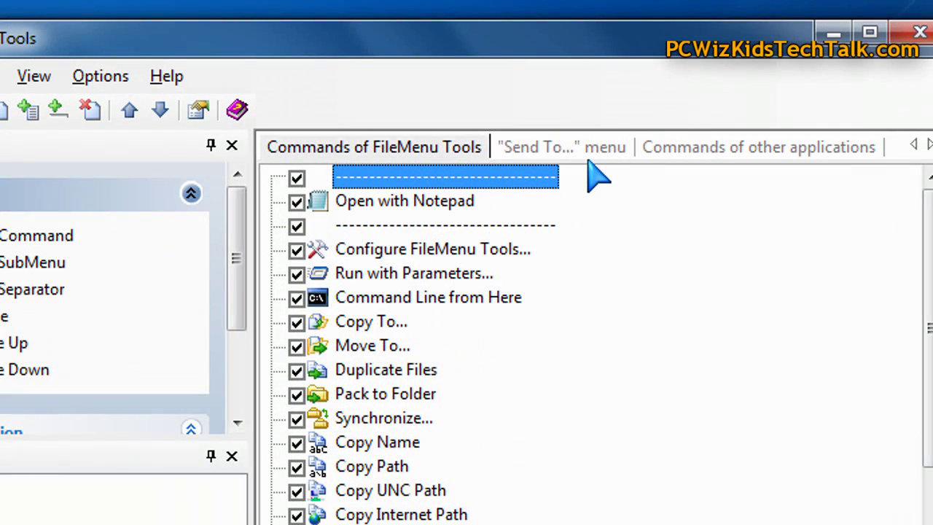
pyautogui.click(685, 64)
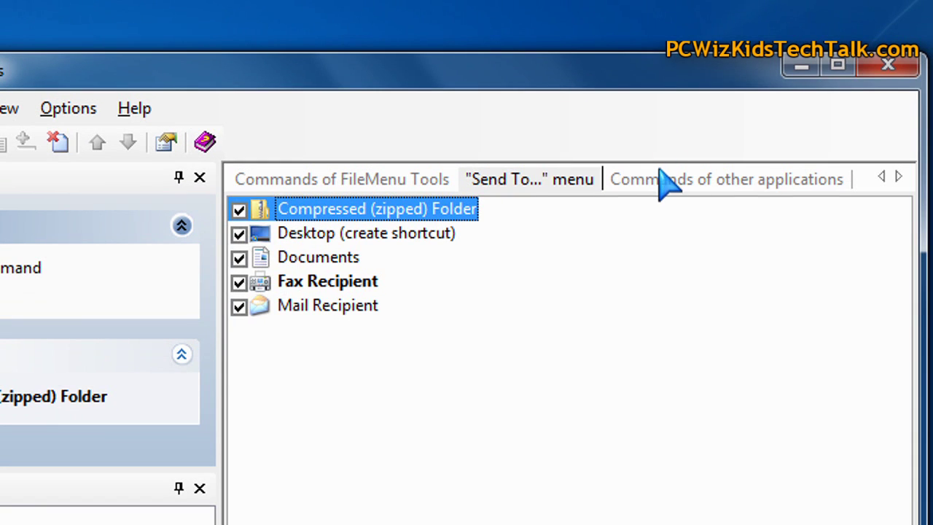
pyautogui.click(663, 182)
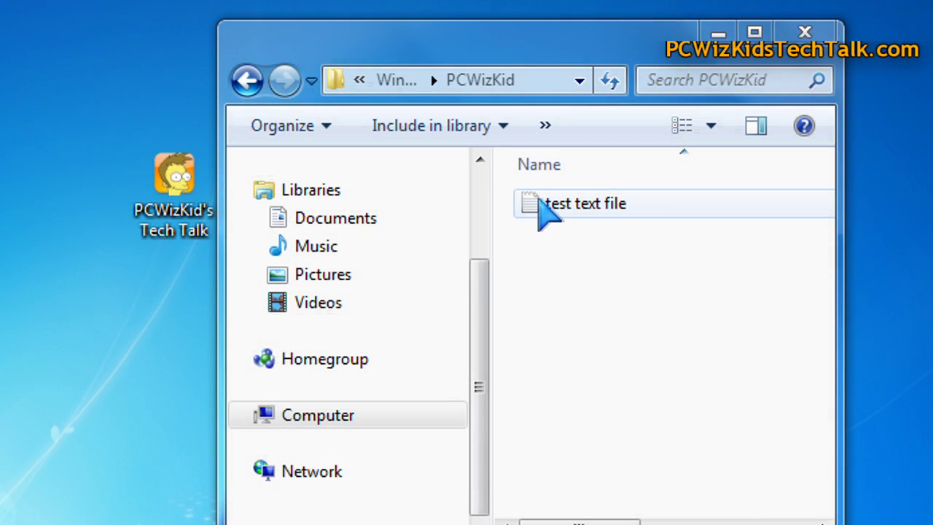
# - Inspect the test text file's Send to and FileMenu Tools context submenus
pyautogui.rightClick(548, 213)
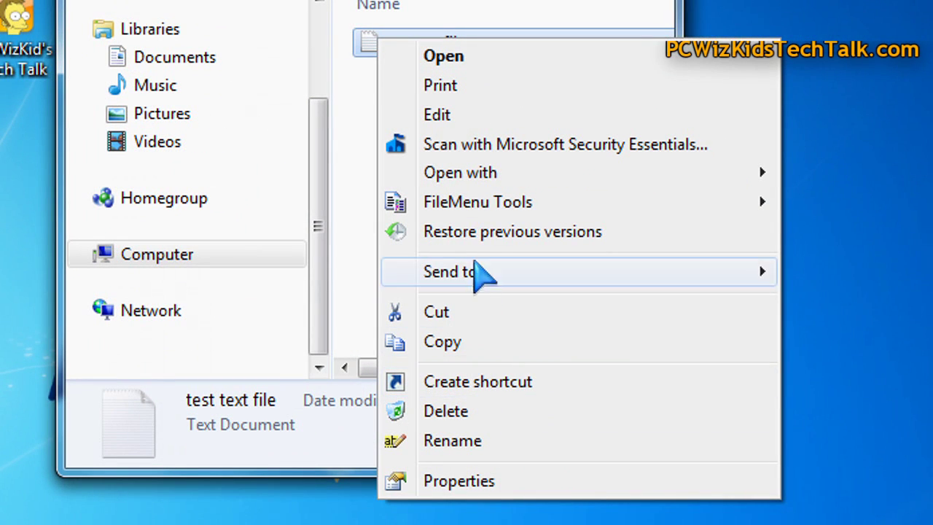
pyautogui.moveTo(471, 199)
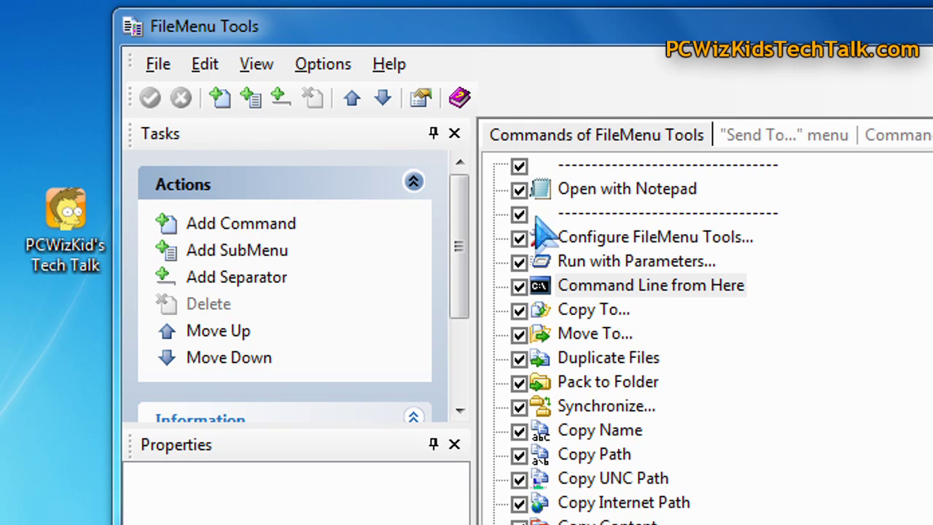
# - Uncheck Copy To through Copy Path, add a separator below Configure FileMenu Tools, and apply the changes
pyautogui.click(520, 167)
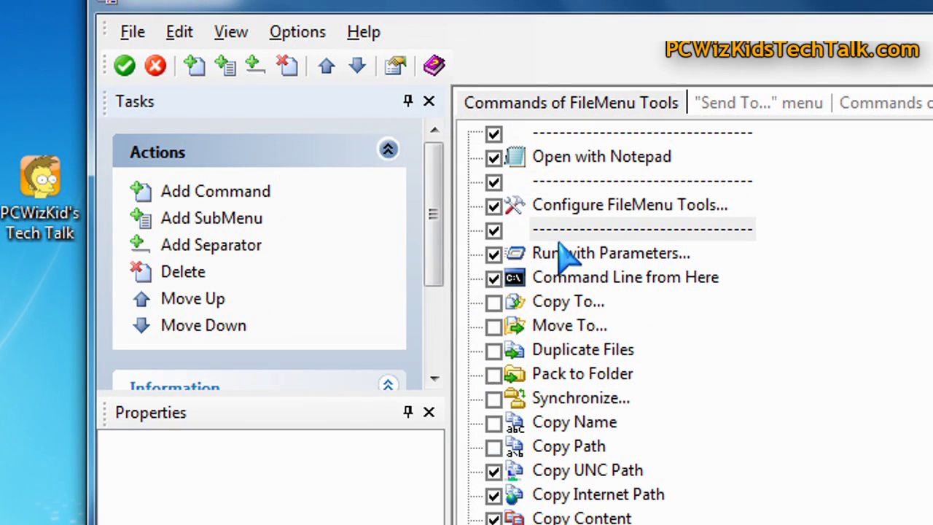
pyautogui.click(553, 230)
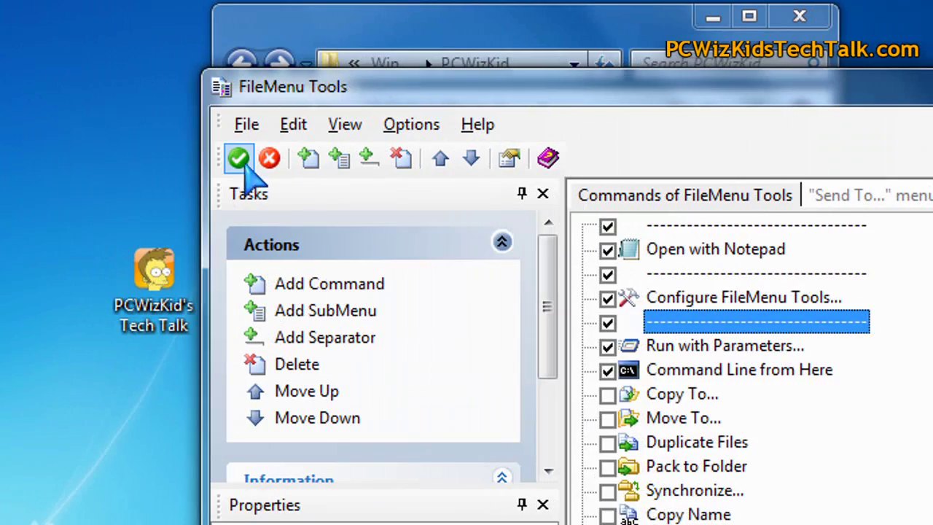
pyautogui.click(46, 58)
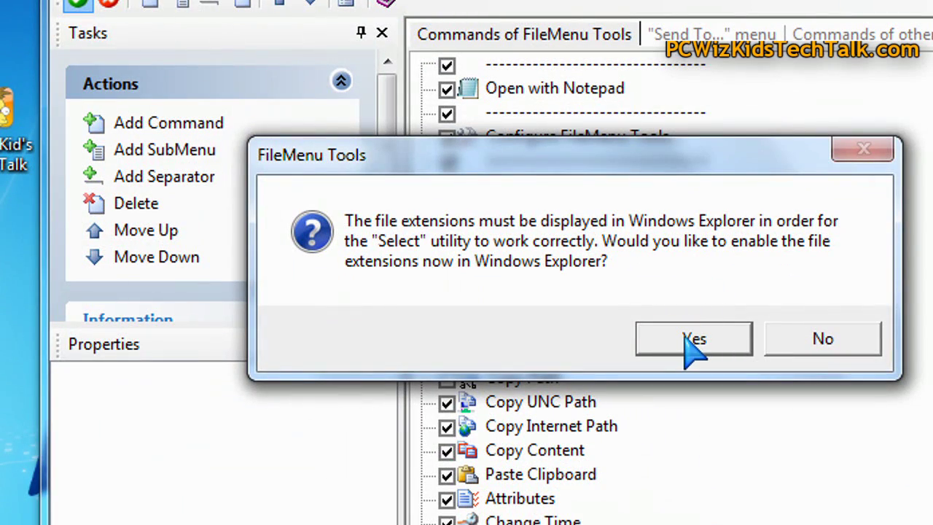
pyautogui.click(689, 344)
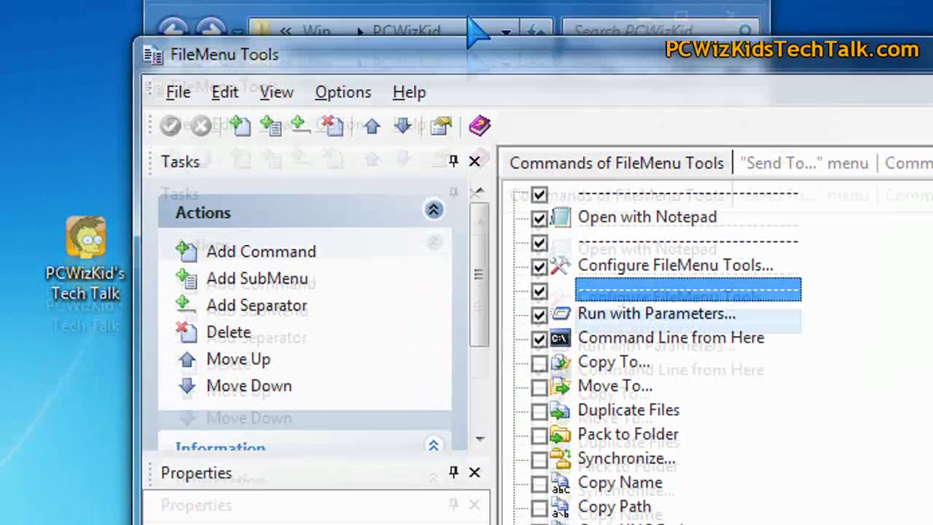
pyautogui.click(386, 0)
# - Show the test text file's FileMenu Tools submenu to check the trimmed command list
pyautogui.rightClick(445, 182)
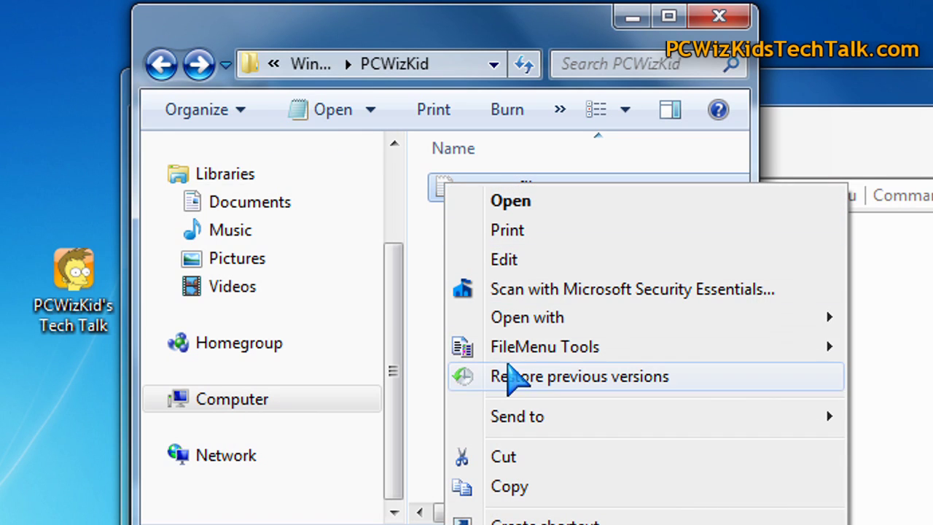
pyautogui.moveTo(510, 350)
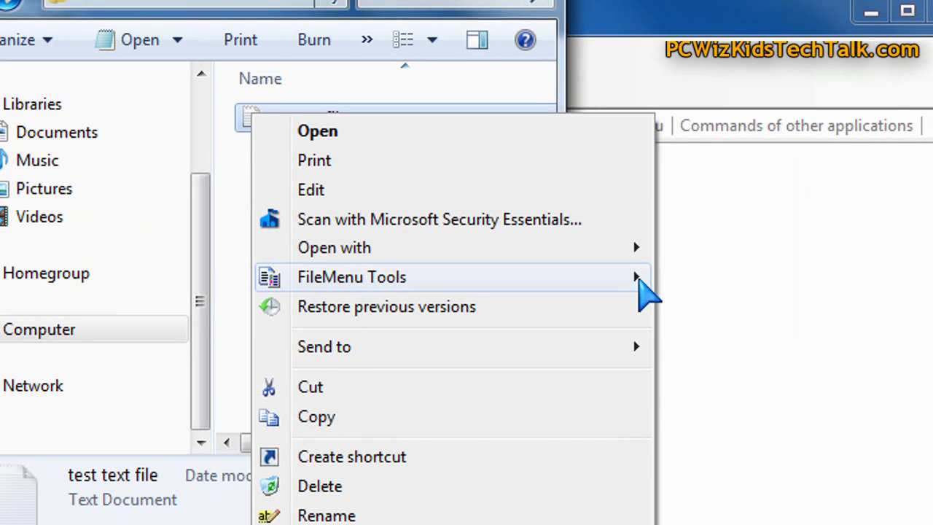
pyautogui.moveTo(646, 291)
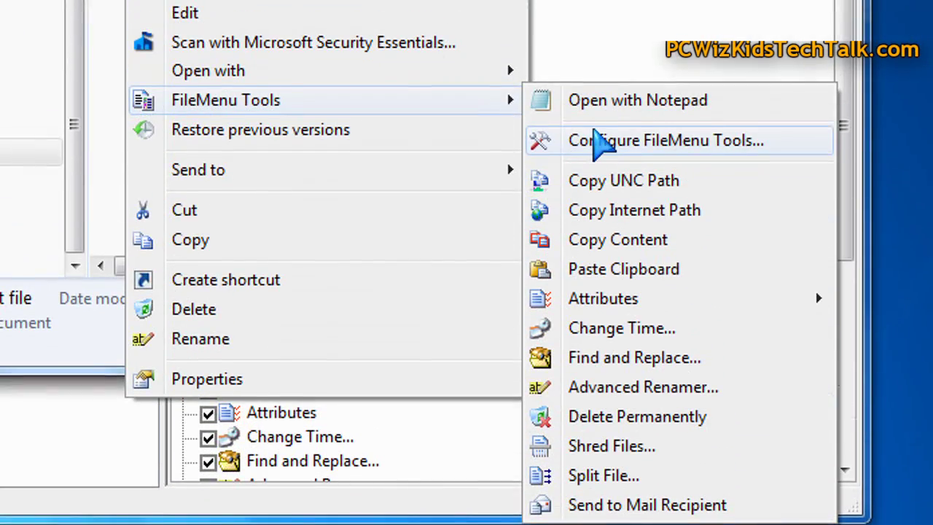
# - Add a checked New Command entry, set to Run program, below the Configure separator
pyautogui.click(596, 138)
pyautogui.click(237, 264)
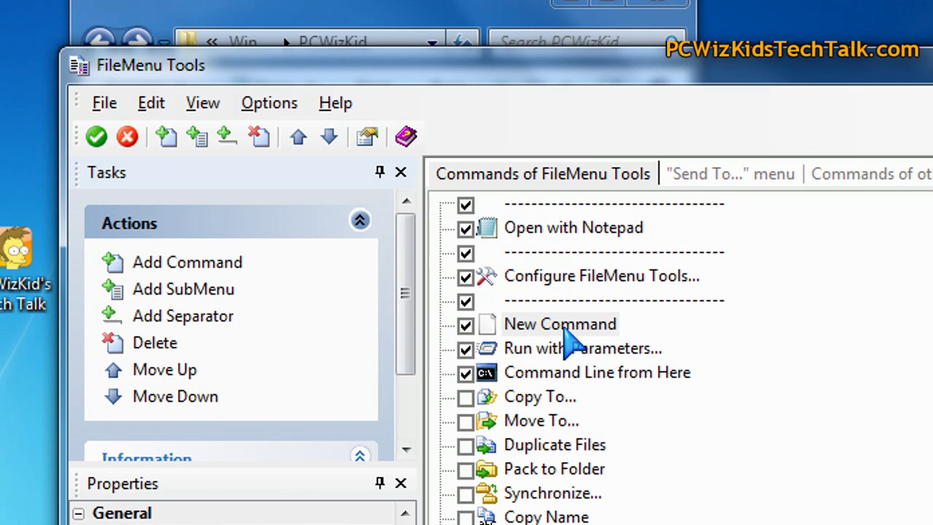
pyautogui.click(565, 326)
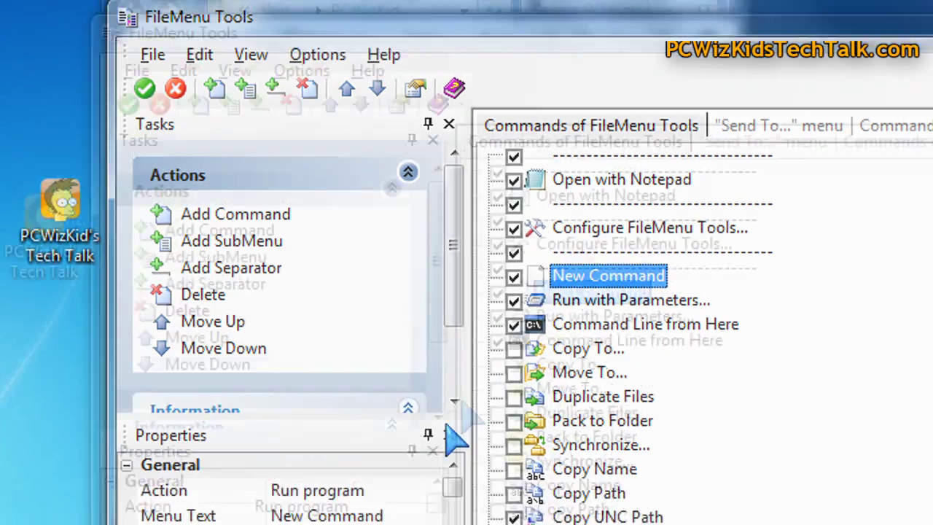
pyautogui.press('Return')
pyautogui.click(430, 392)
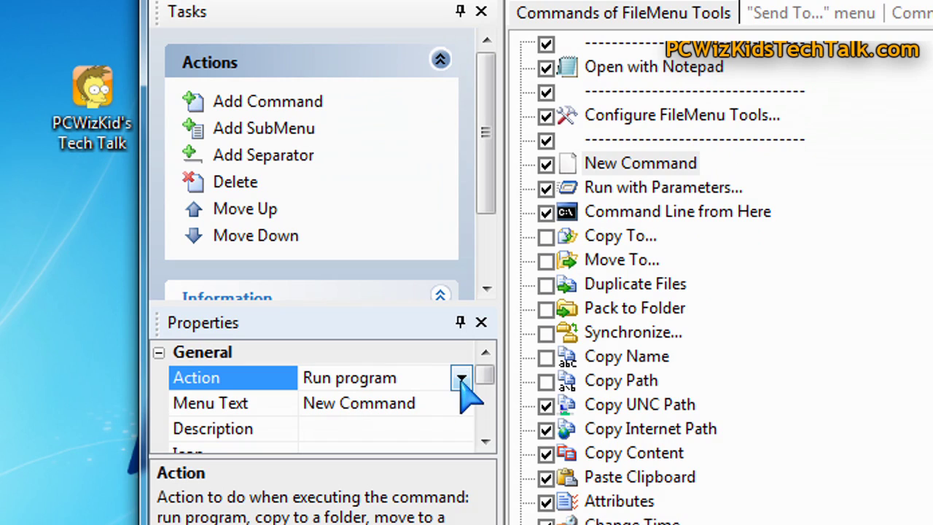
# - Keep the new command's action set to Run program
pyautogui.click(463, 379)
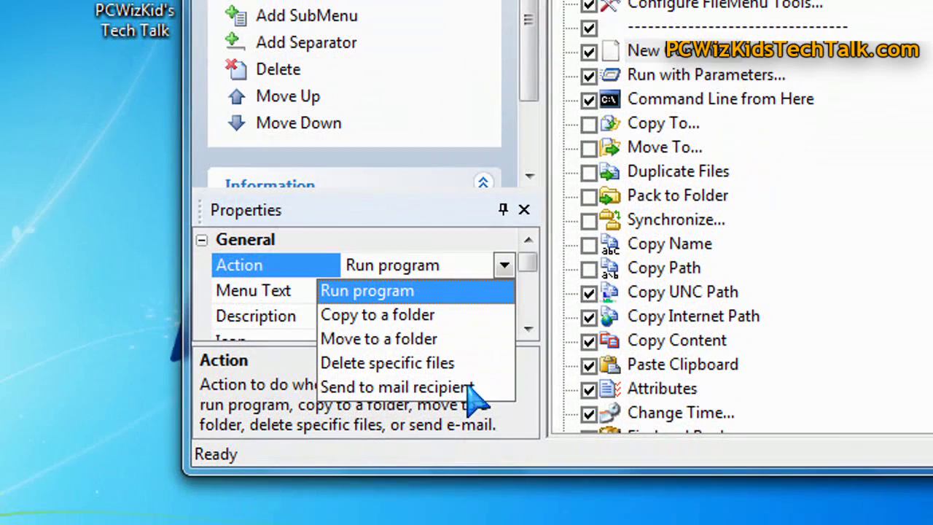
pyautogui.click(532, 294)
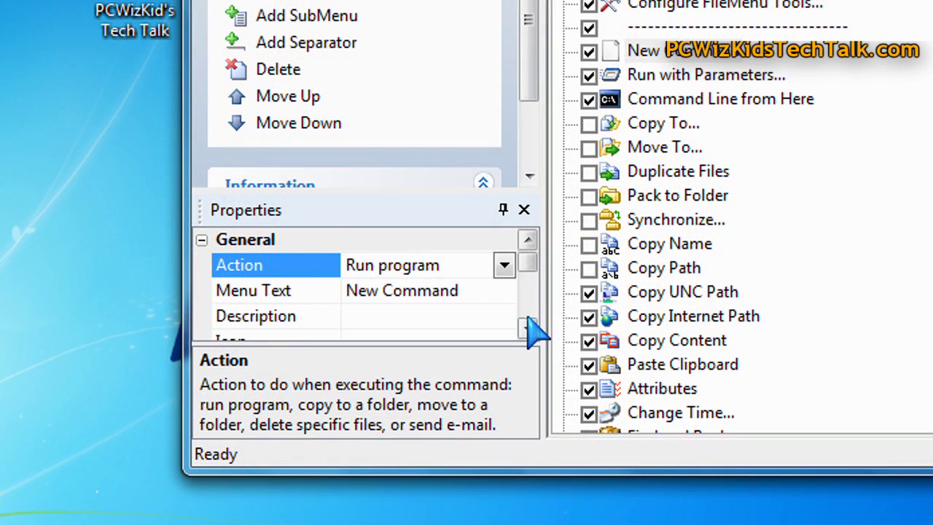
pyautogui.click(530, 328)
pyautogui.click(529, 328)
pyautogui.click(529, 328)
pyautogui.click(529, 328)
pyautogui.click(529, 329)
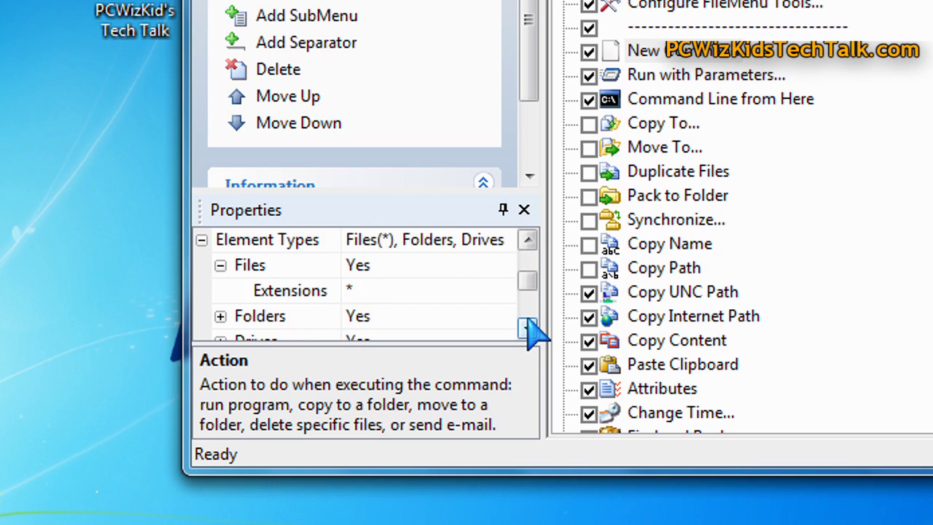
pyautogui.click(530, 328)
pyautogui.click(529, 328)
pyautogui.click(530, 328)
pyautogui.click(530, 328)
pyautogui.click(529, 328)
pyautogui.click(529, 328)
pyautogui.click(529, 328)
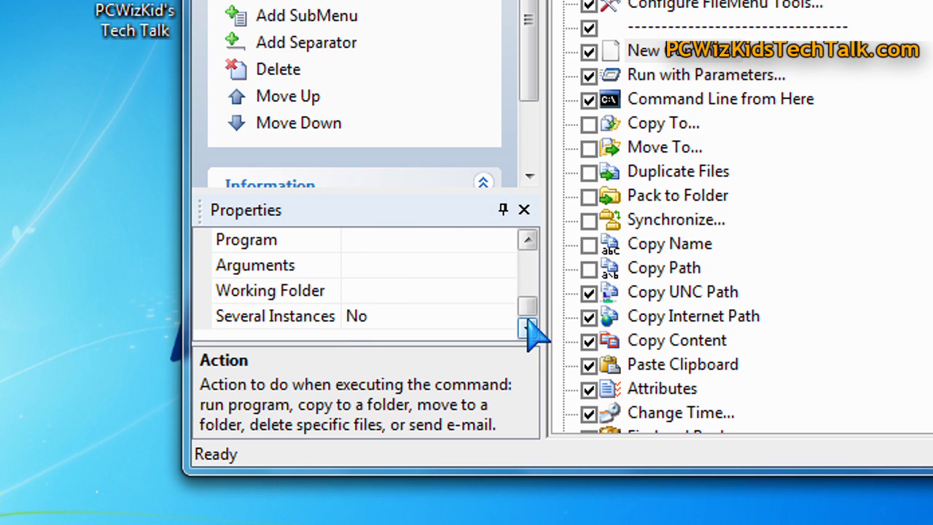
pyautogui.moveTo(530, 308); pyautogui.dragTo(525, 245)
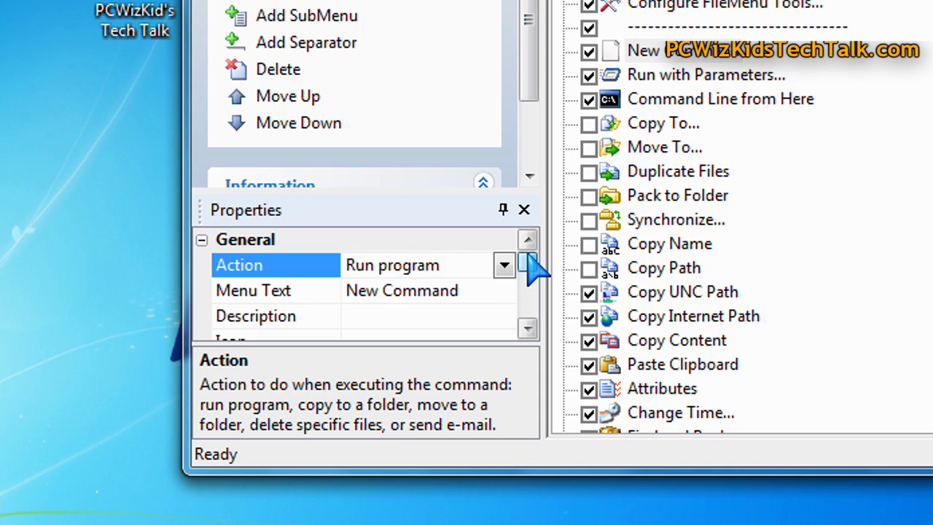
# - Replace the Menu Text 'New Command' with 'Open my site'
pyautogui.click(399, 291)
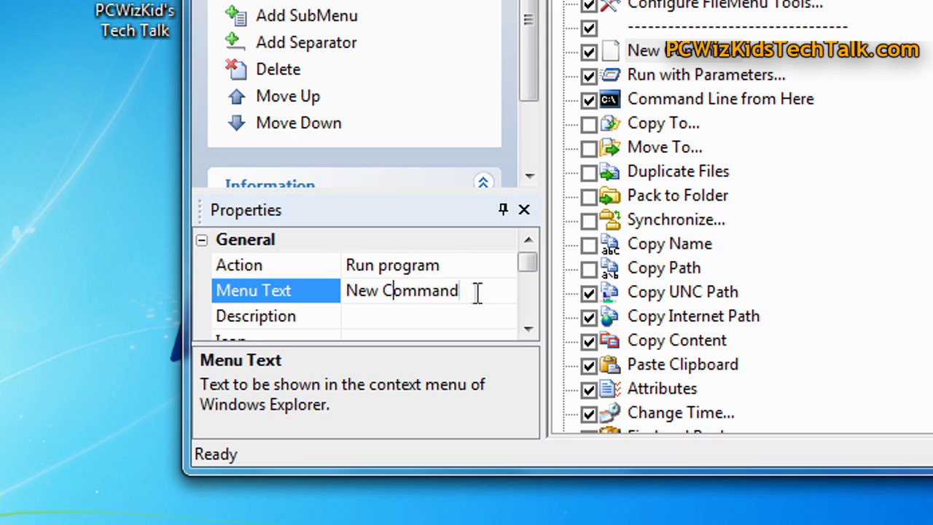
pyautogui.moveTo(477, 291); pyautogui.dragTo(298, 309)
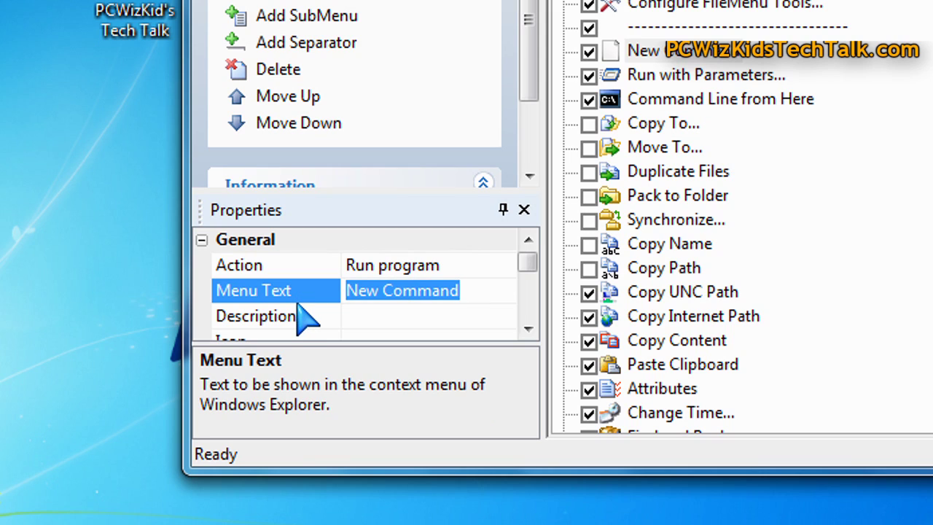
pyautogui.write('Open my site')
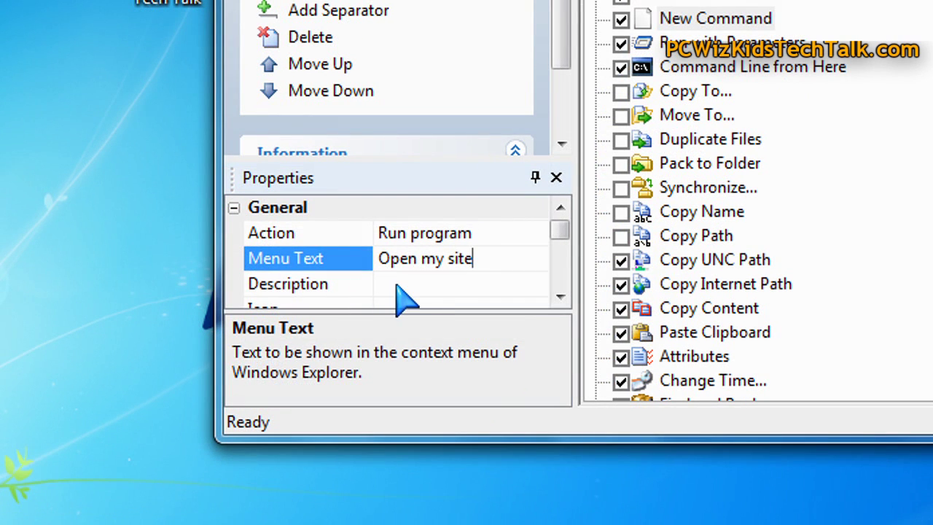
# - Commit 'Open my site' as the menu text and confirm the action stays Run program
pyautogui.click(363, 317)
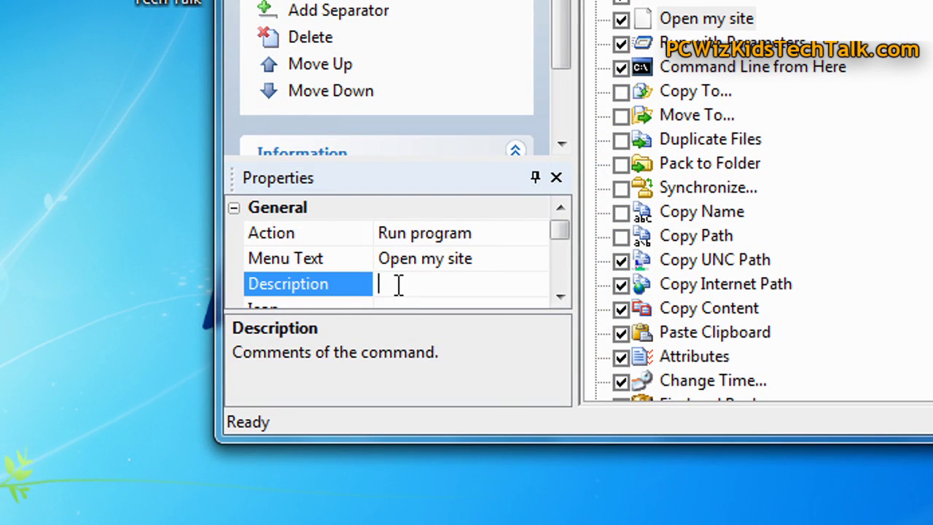
pyautogui.click(496, 232)
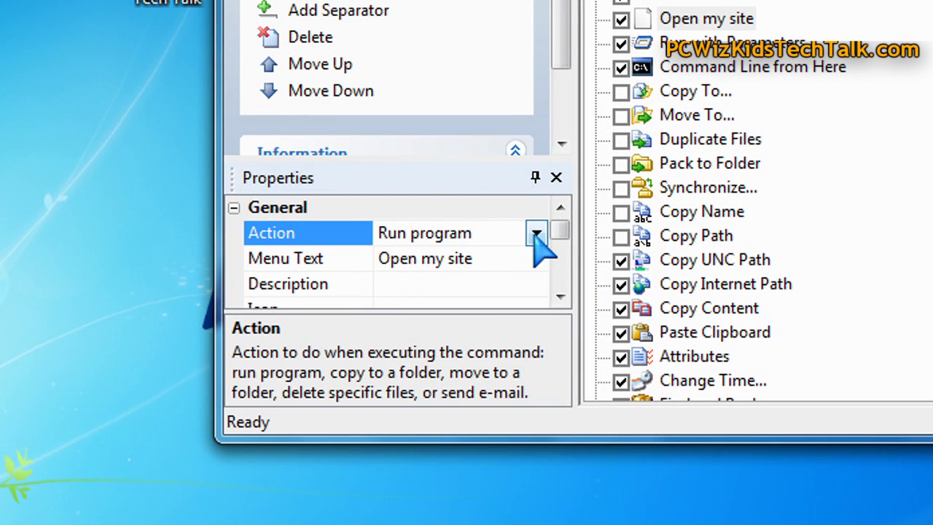
pyautogui.click(536, 233)
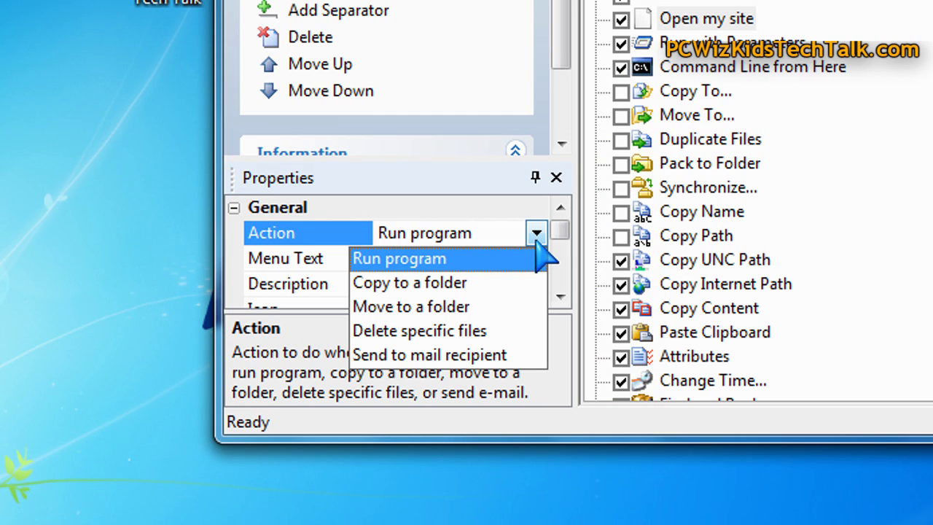
pyautogui.click(491, 236)
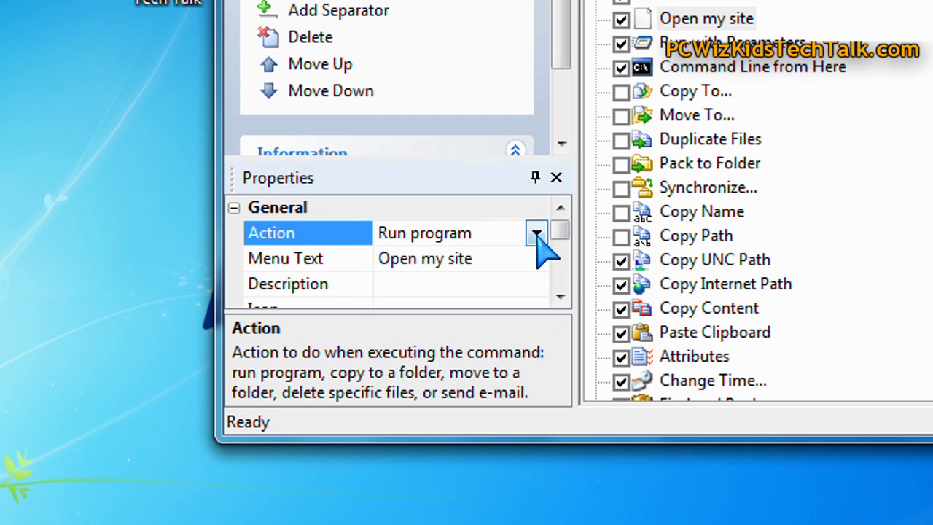
pyautogui.moveTo(567, 230); pyautogui.dragTo(568, 264)
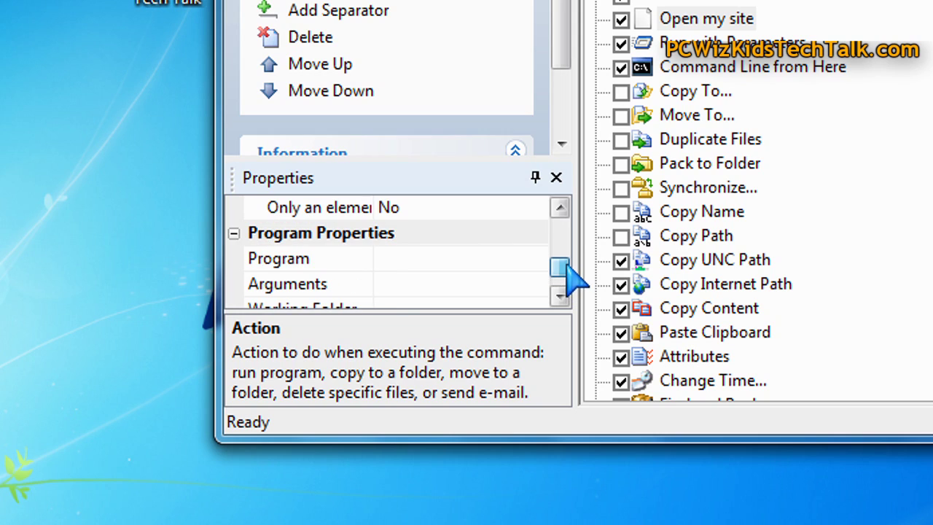
# - Review the Program, Arguments, Working Folder and Several Instances settings, leaving Program empty
pyautogui.click(424, 252)
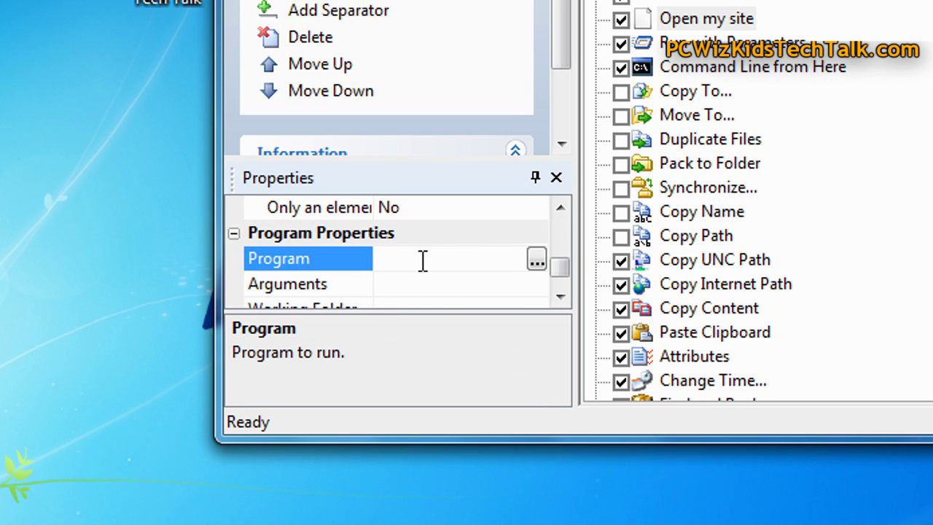
pyautogui.click(450, 284)
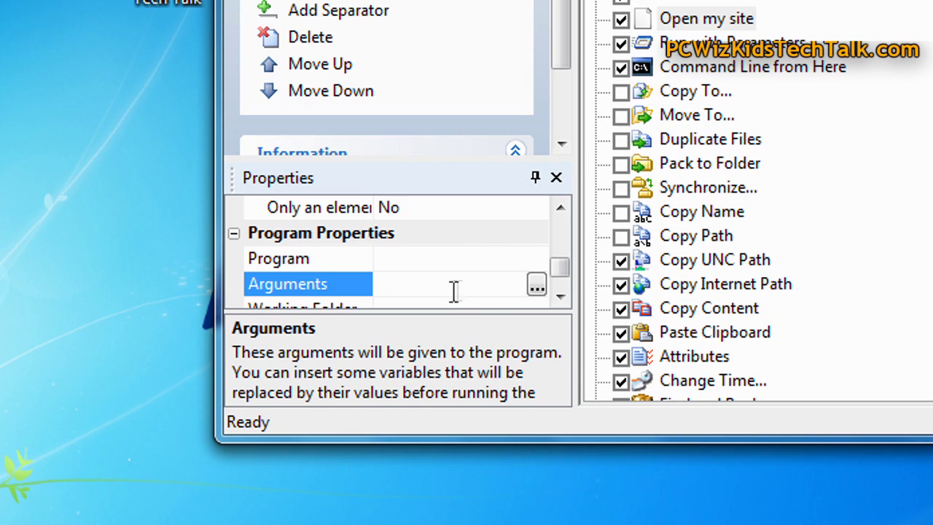
pyautogui.scroll(-2, 559, 277)
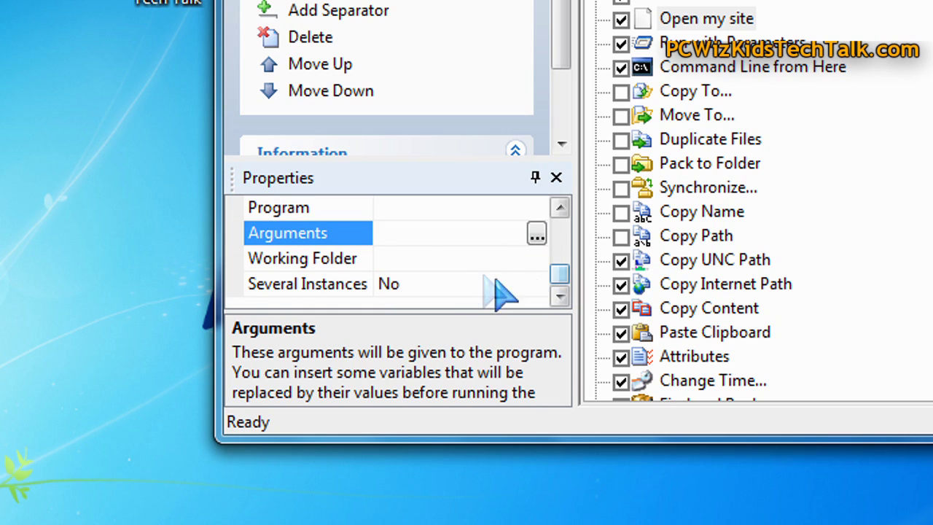
pyautogui.click(430, 255)
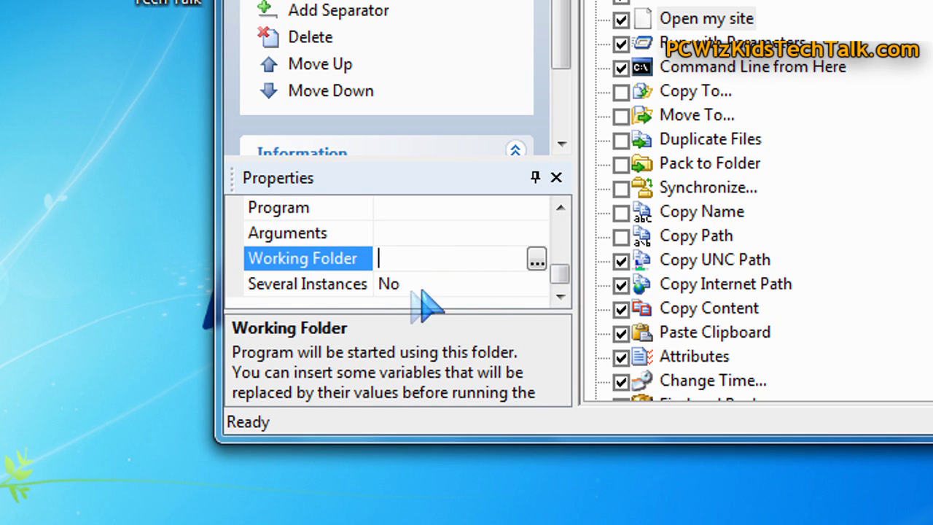
pyautogui.click(428, 285)
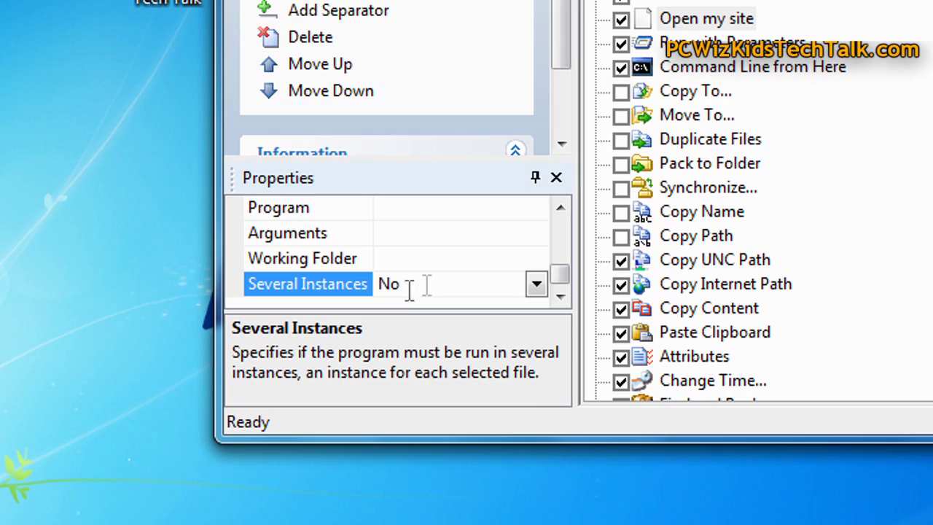
pyautogui.moveTo(558, 273); pyautogui.dragTo(566, 222)
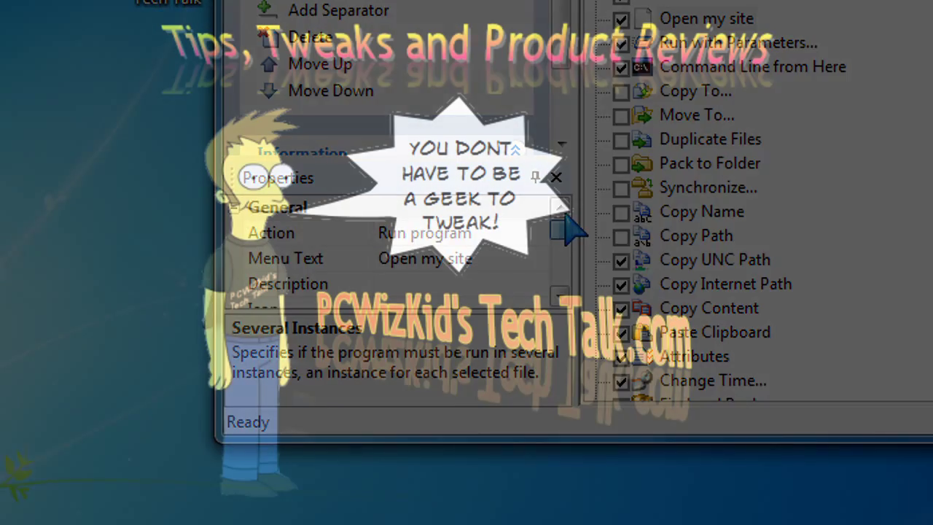